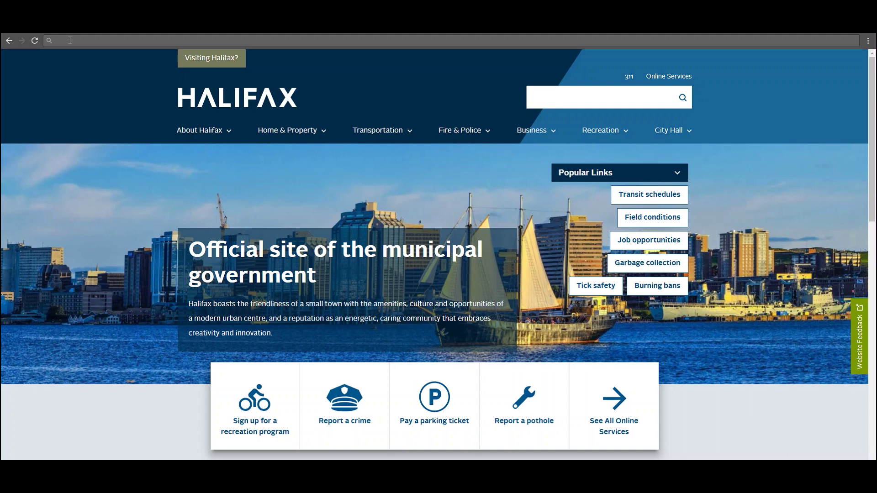
Load halifax.ca/myREC and open the Create new account form.
type("halifax")
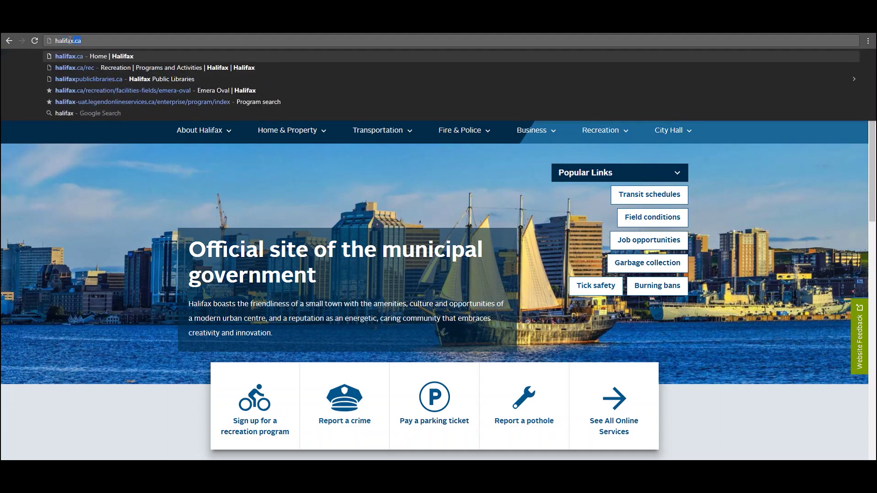
type(".ca/my")
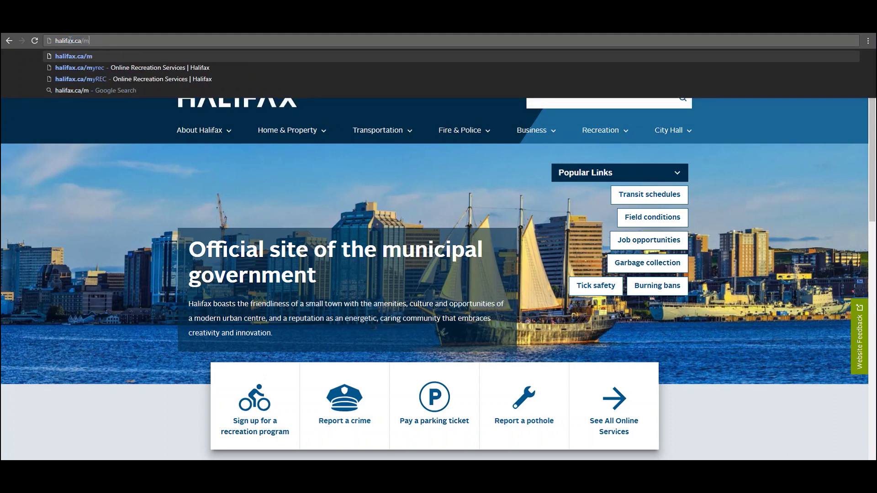
type("REC")
key("Return")
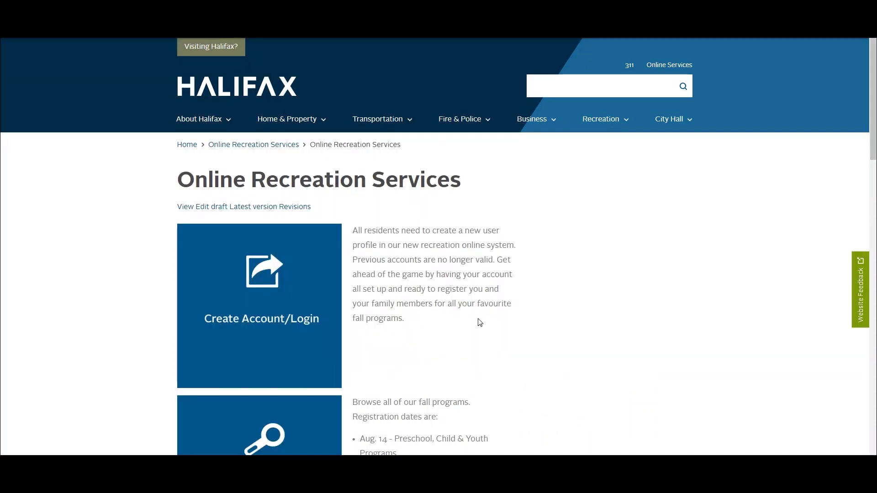
left_click(234, 306)
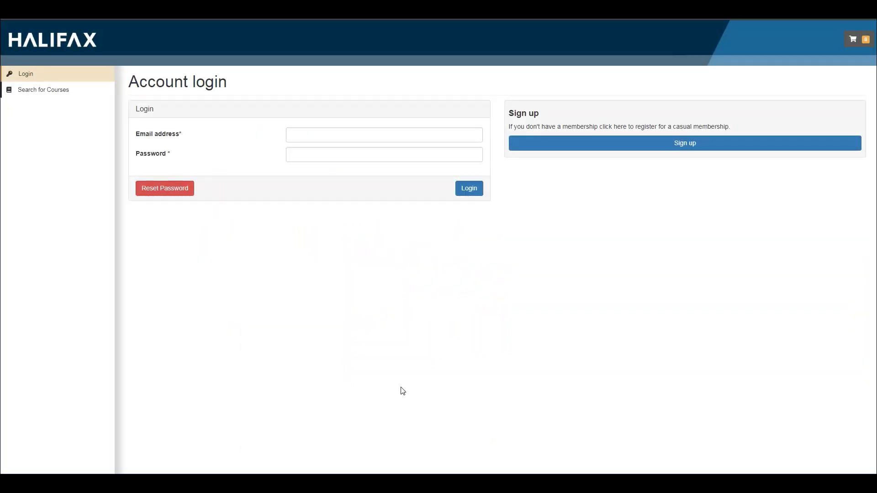
left_click(632, 148)
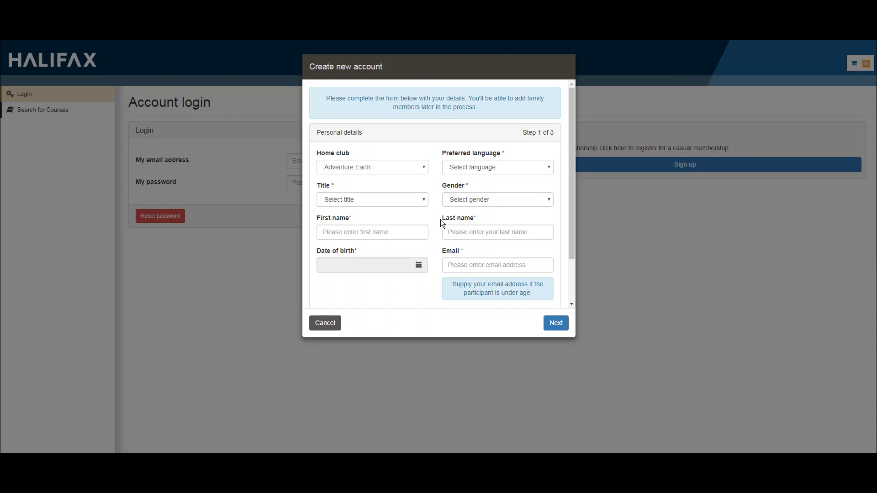
Choose home club Capt William Spry, English (US) language, title Mrs and gender Female.
left_click(425, 168)
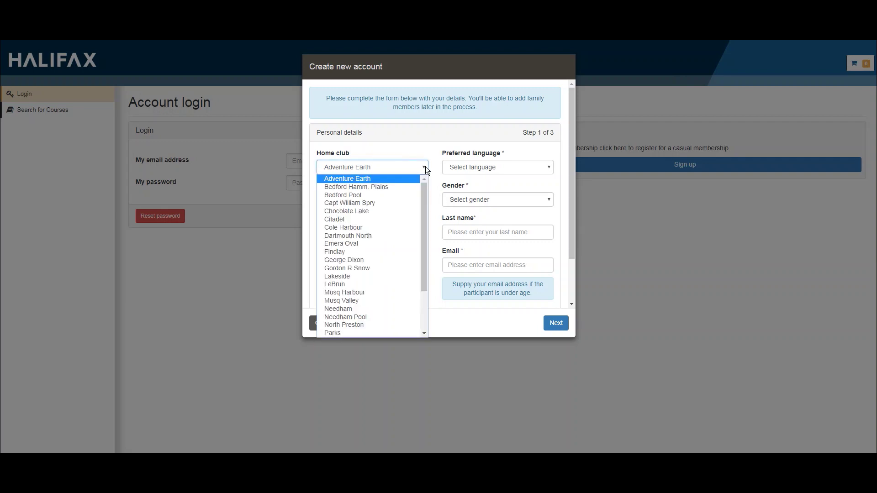
left_click(413, 204)
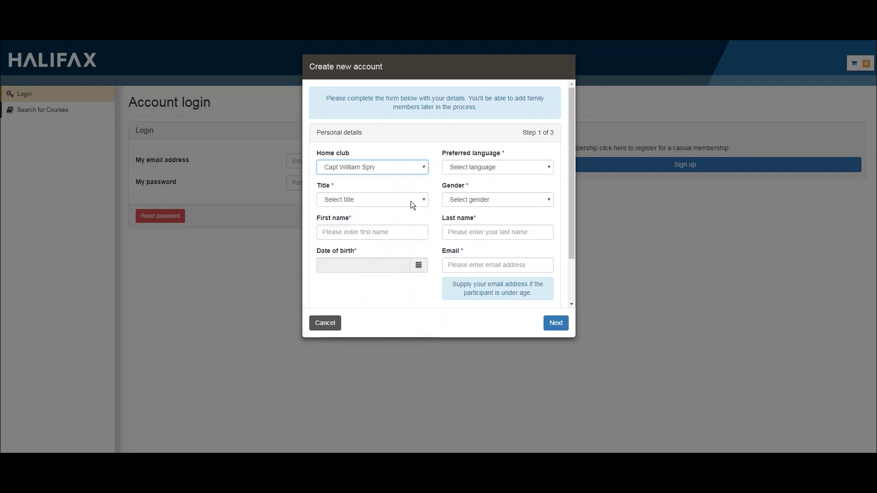
left_click(459, 168)
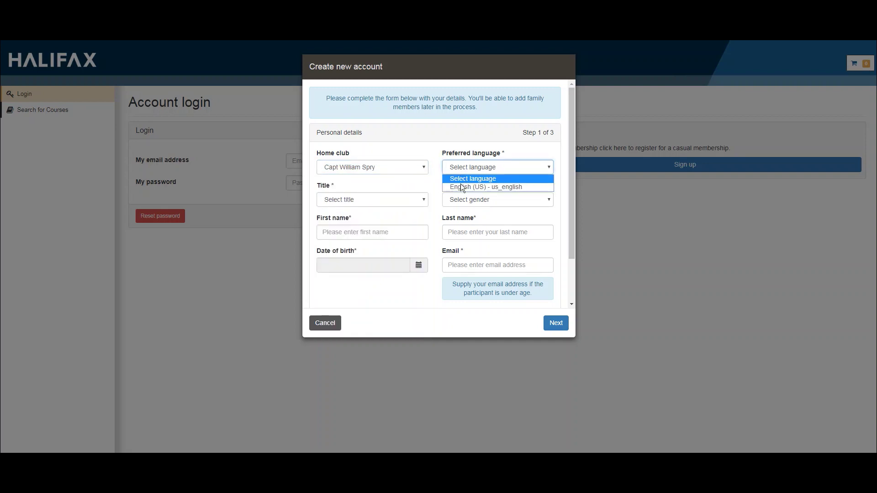
left_click(462, 188)
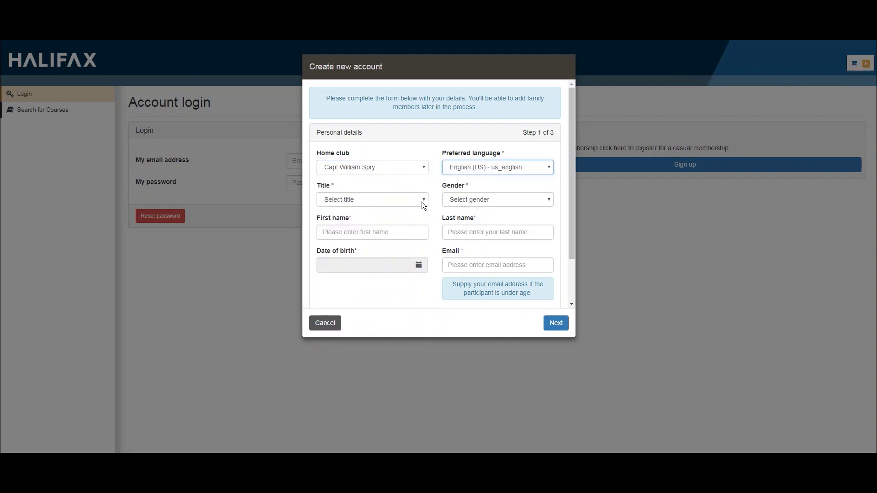
left_click(421, 201)
left_click(397, 245)
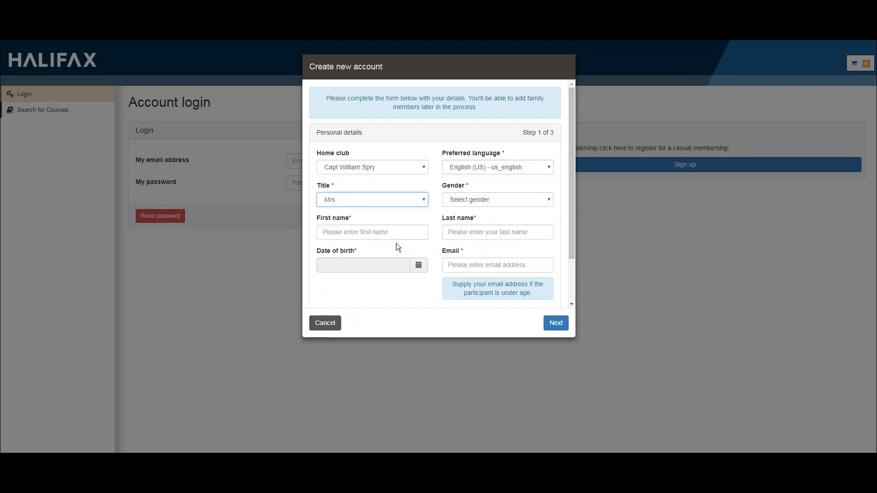
left_click(457, 201)
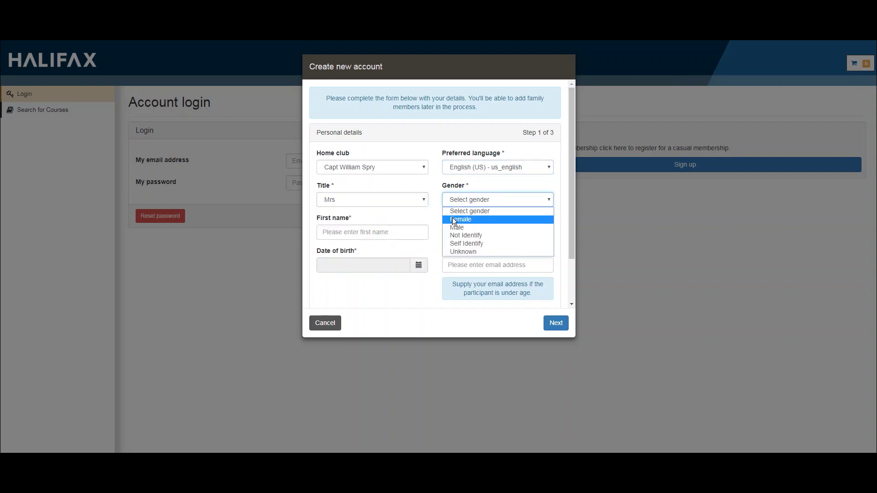
left_click(454, 222)
Enter the account holder's first and last name.
left_click(366, 236)
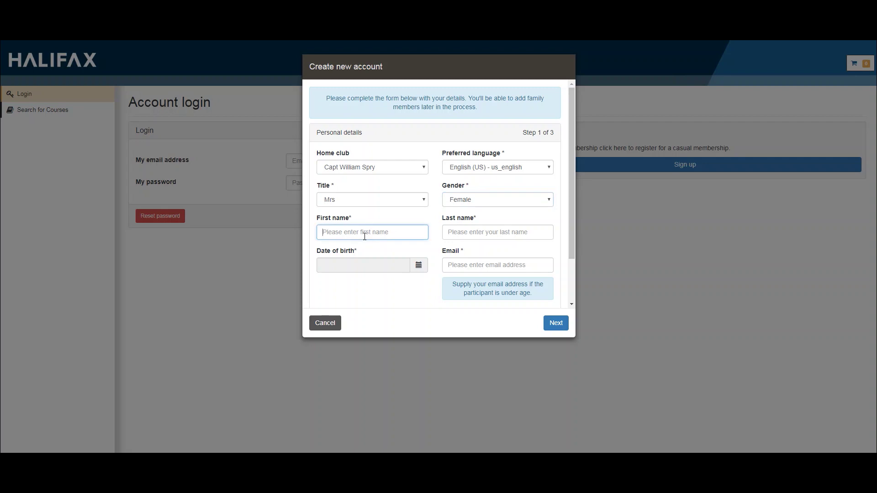
type("Jenny")
key("Tab")
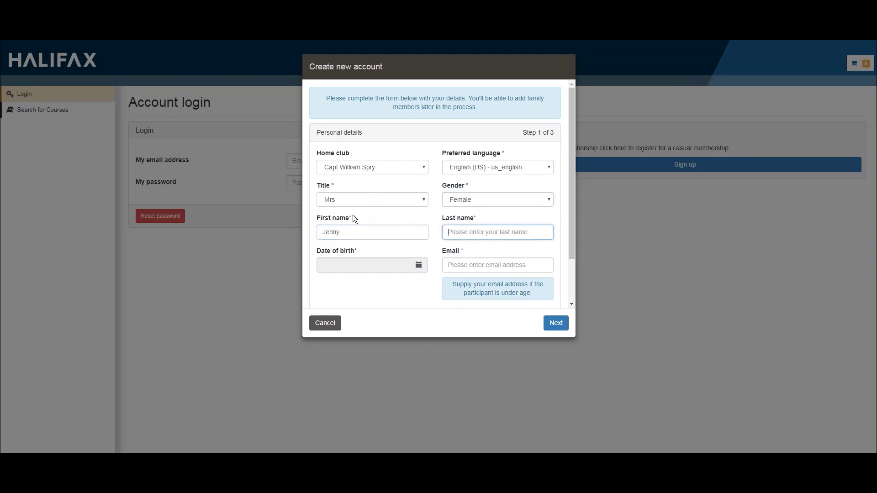
type("Smith")
Set the date of birth to Jun 13, 1978.
left_click(418, 266)
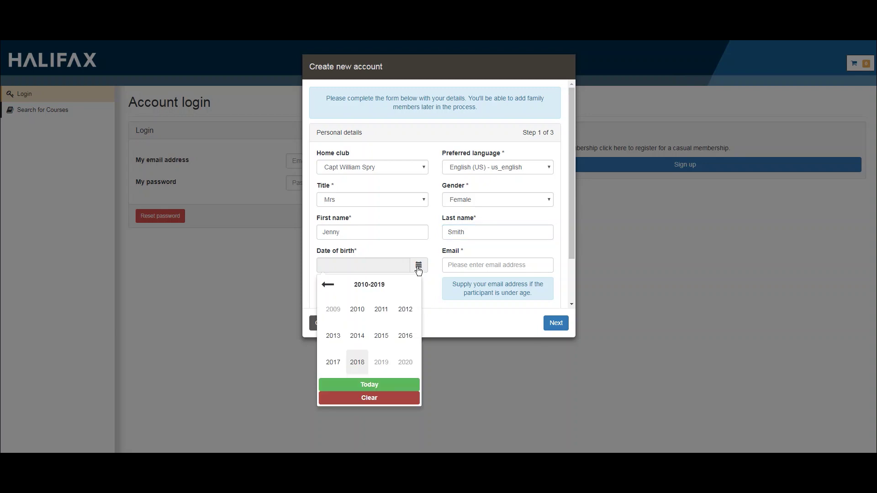
left_click(326, 286)
left_click(326, 285)
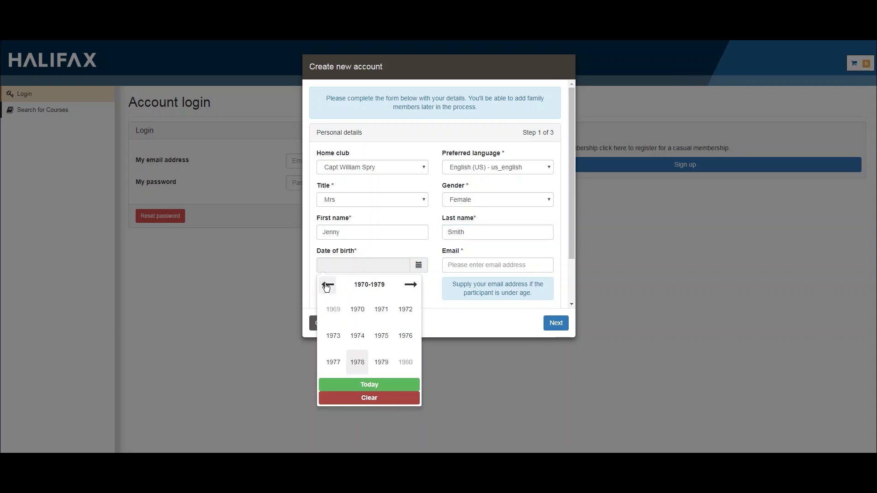
left_click(360, 363)
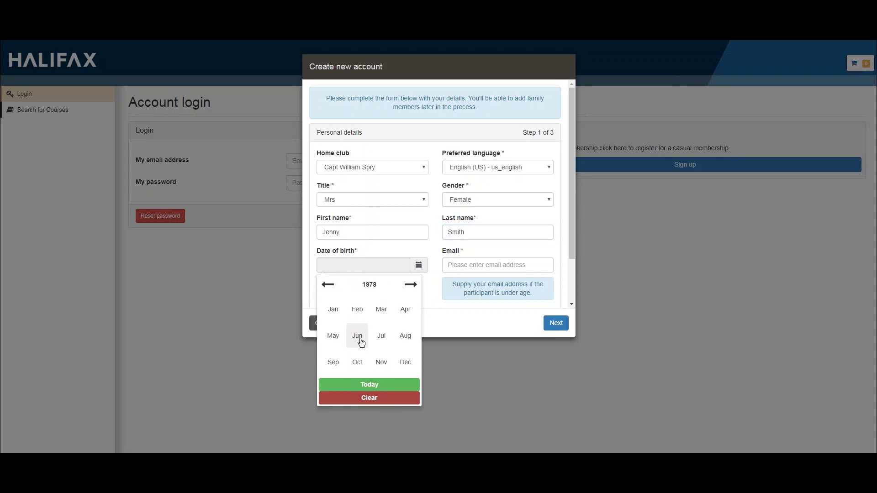
left_click(358, 337)
left_click(357, 340)
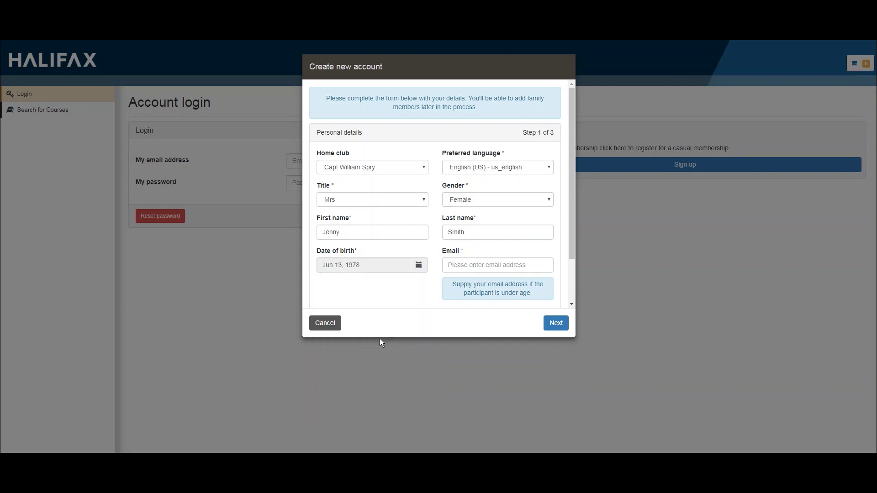
Enter the account holder's e-mail address, then type and confirm the account password.
left_click(446, 265)
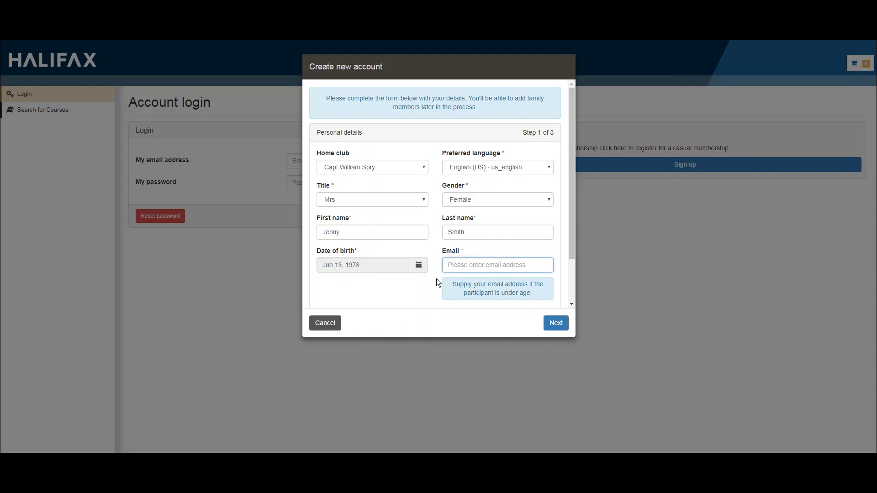
type("jenny.smith@email.com")
left_click_drag(572, 218, 573, 267)
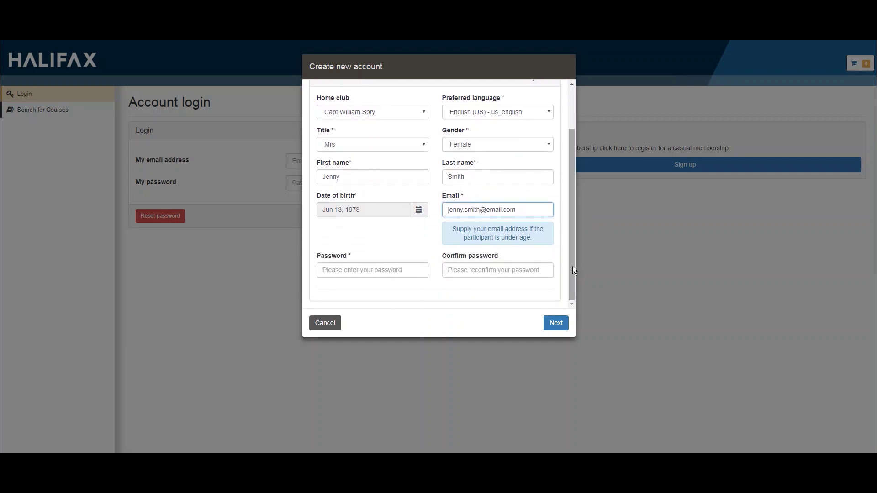
left_click(400, 272)
type("password")
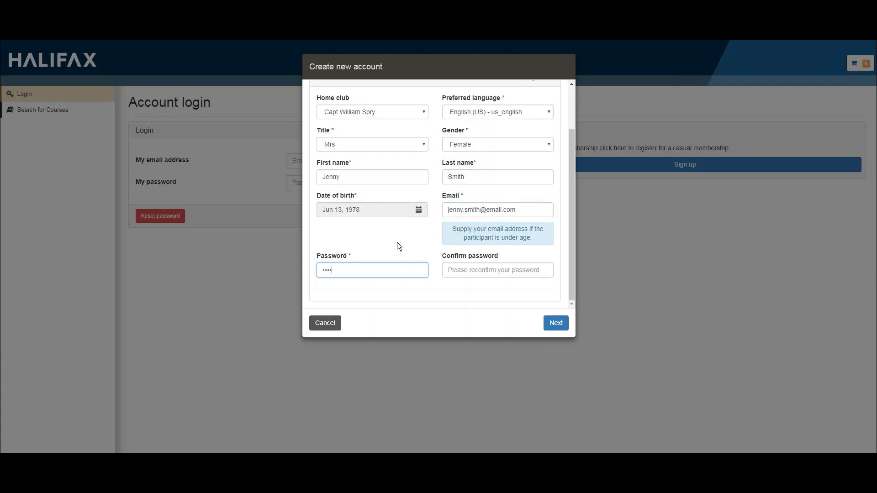
key("Tab")
type("passw")
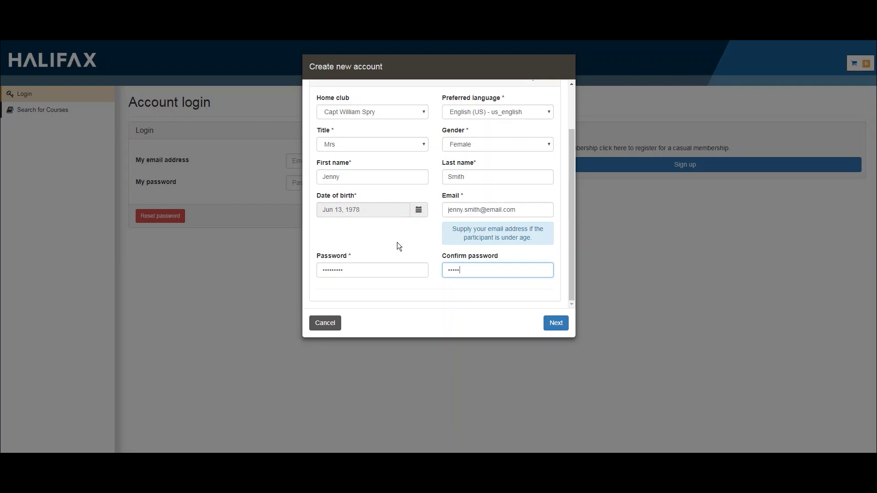
type("ord1")
Continue to the contact details step and enter the postal code.
left_click(555, 323)
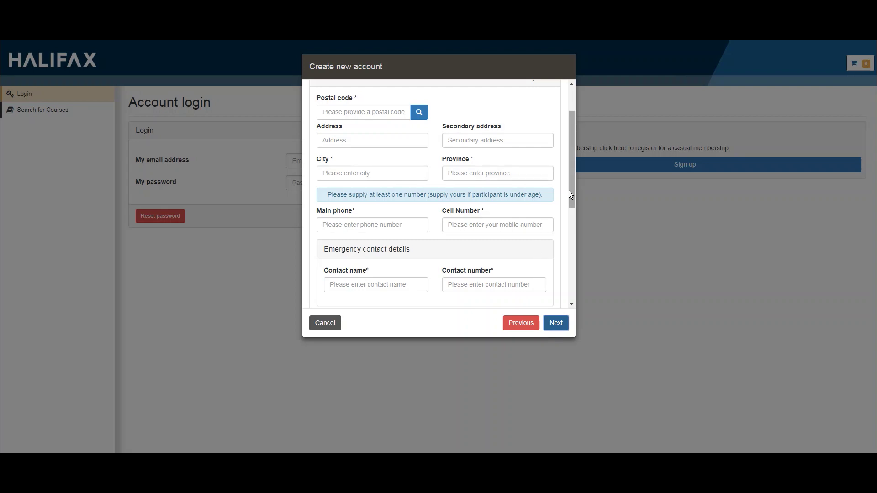
left_click_drag(569, 191, 569, 164)
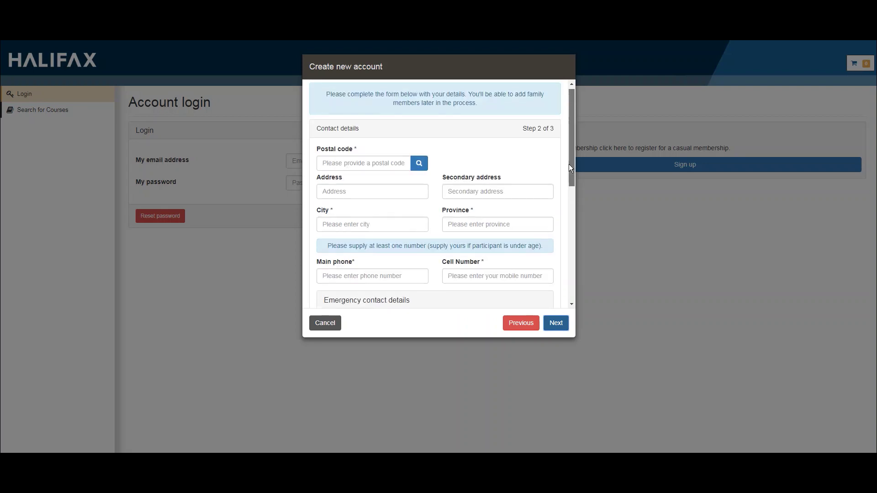
left_click(395, 167)
type("B3K")
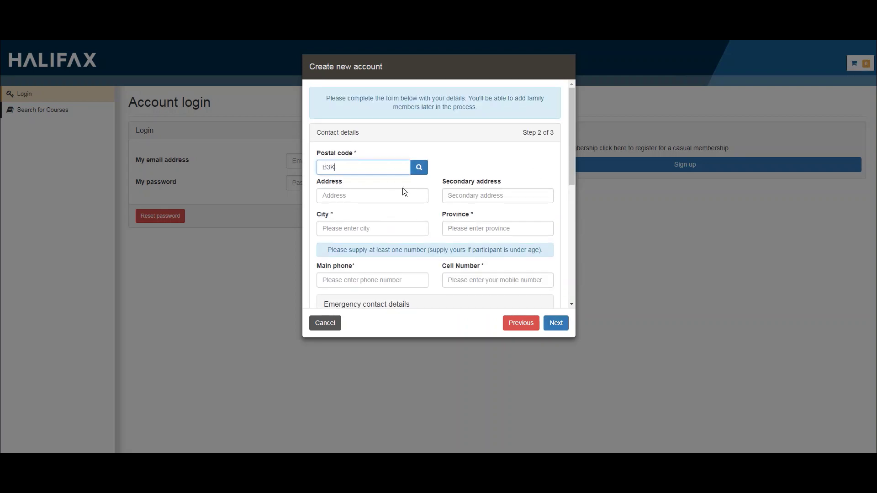
type(" 6R6")
Enter the street address, with Halifax as the city and NS as the province.
left_click(350, 194)
type("123")
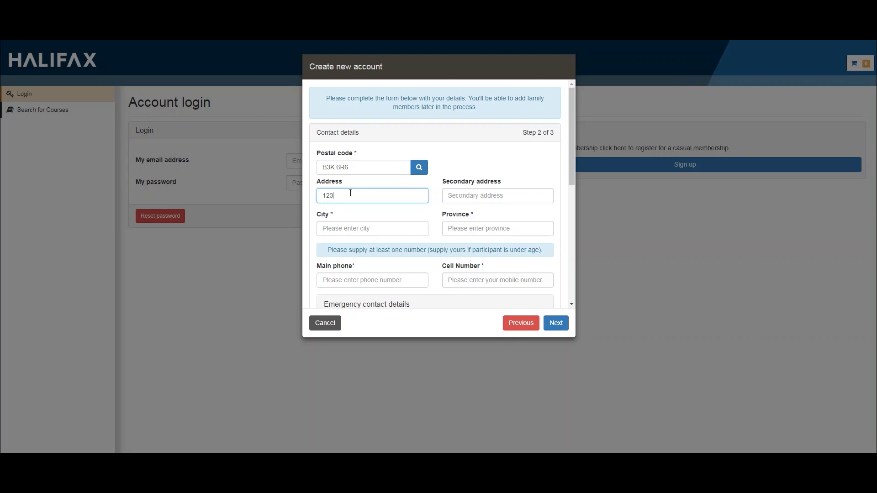
type(" Recreation S")
key("Tab")
key("Tab")
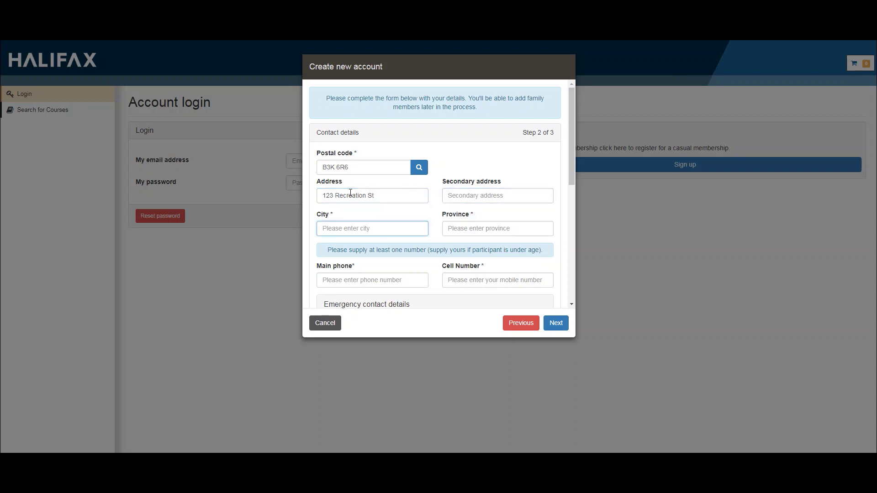
type("Halifax")
key("Tab")
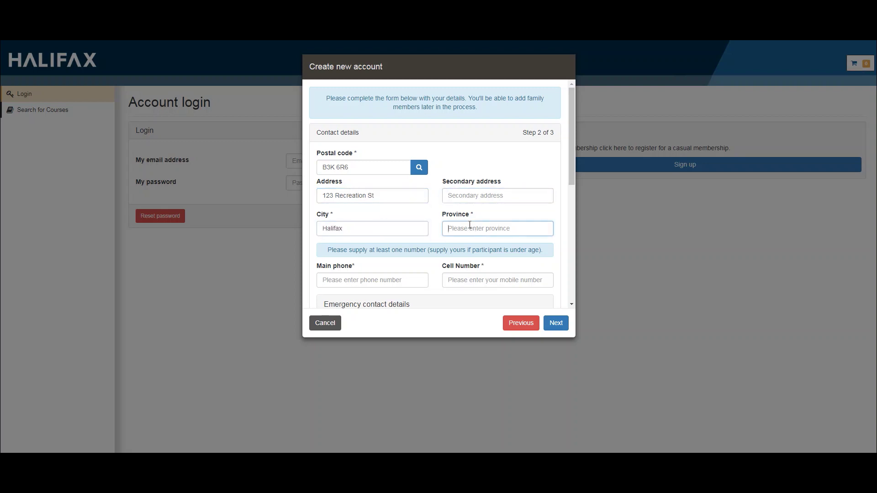
type("NS")
left_click_drag(571, 156, 552, 190)
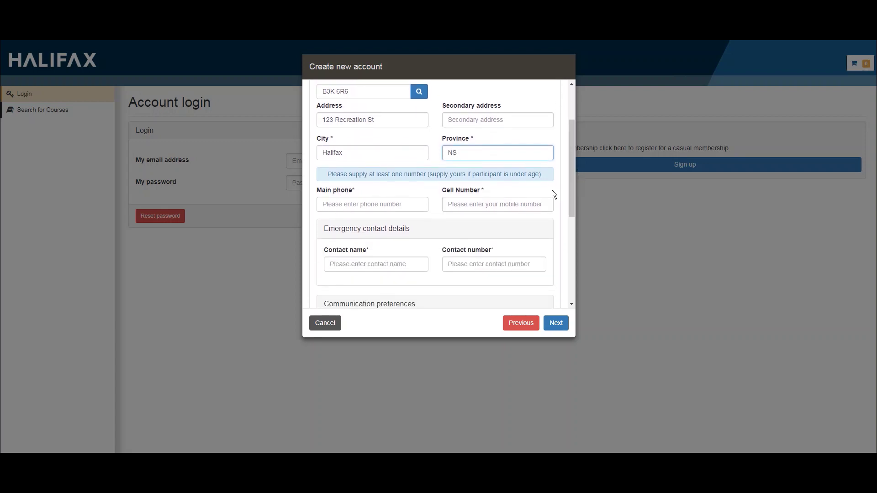
Enter the main phone number plus the emergency contact's name and phone number.
left_click(393, 203)
type("9")
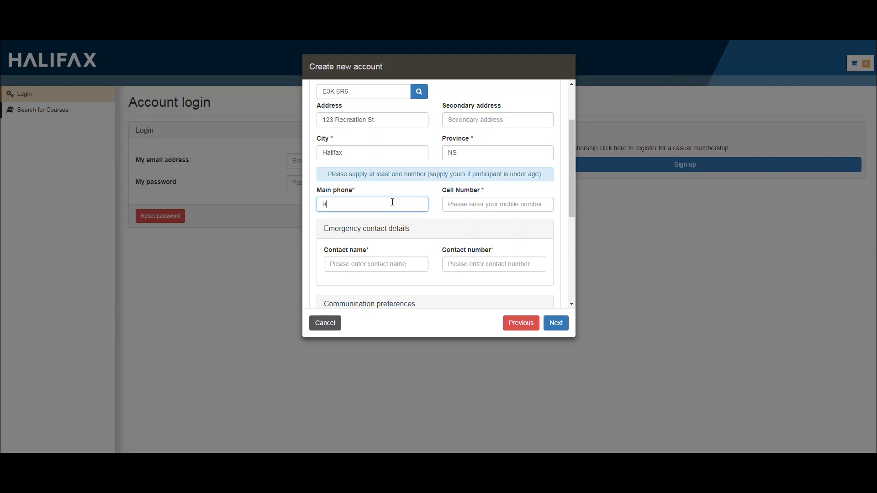
type("02-555-1234")
left_click(384, 265)
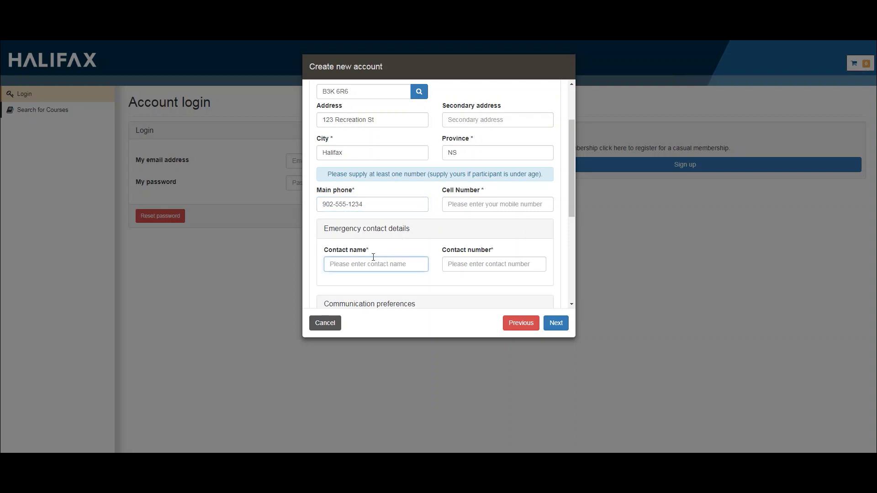
type("John Smith")
key("Tab")
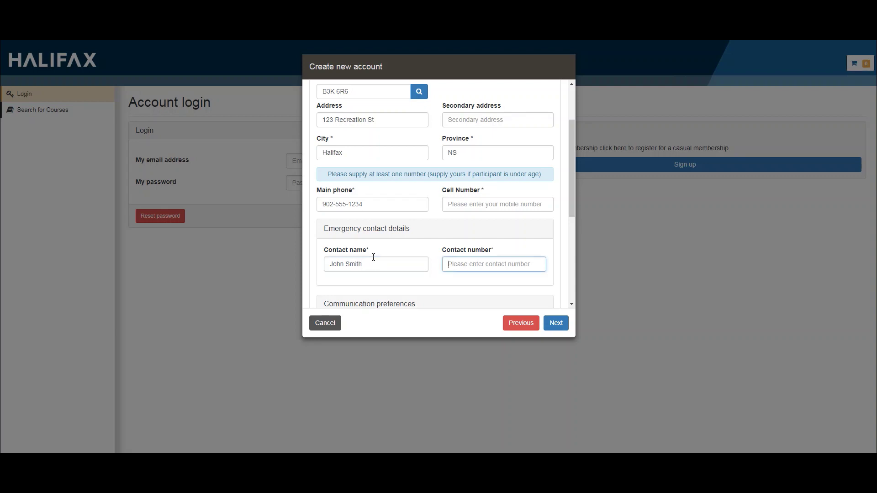
type("902-555")
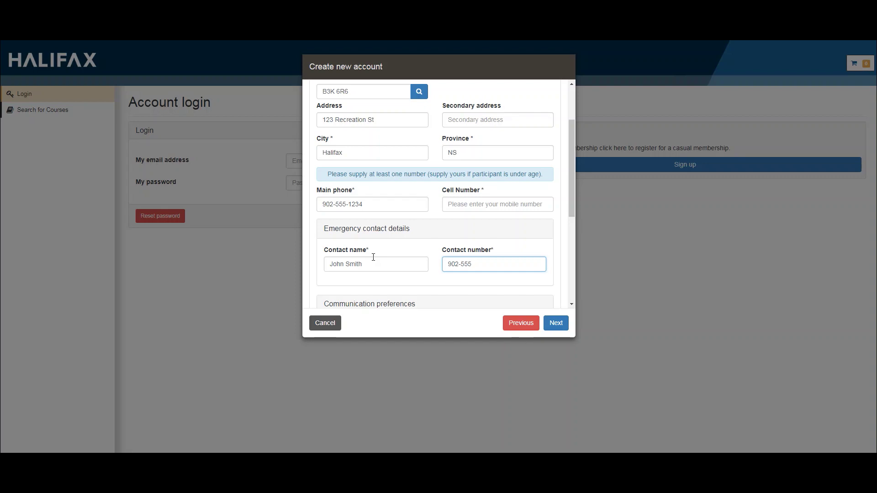
type("-5678")
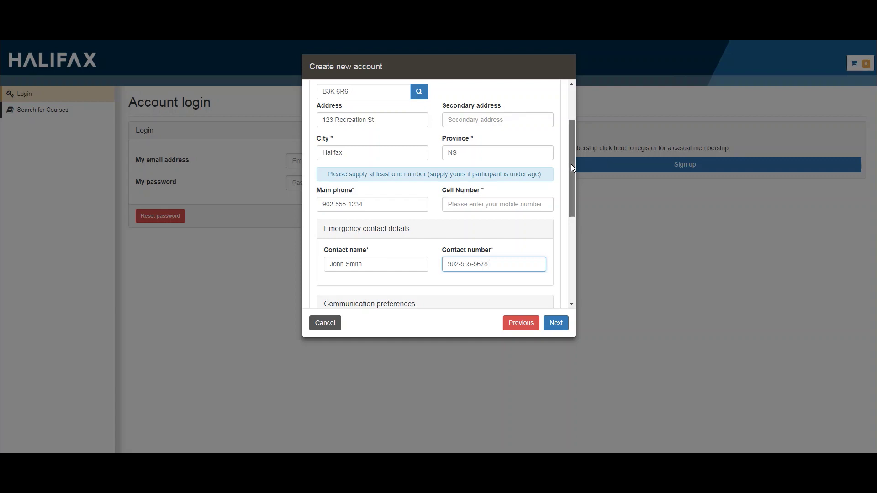
left_click_drag(571, 164, 580, 248)
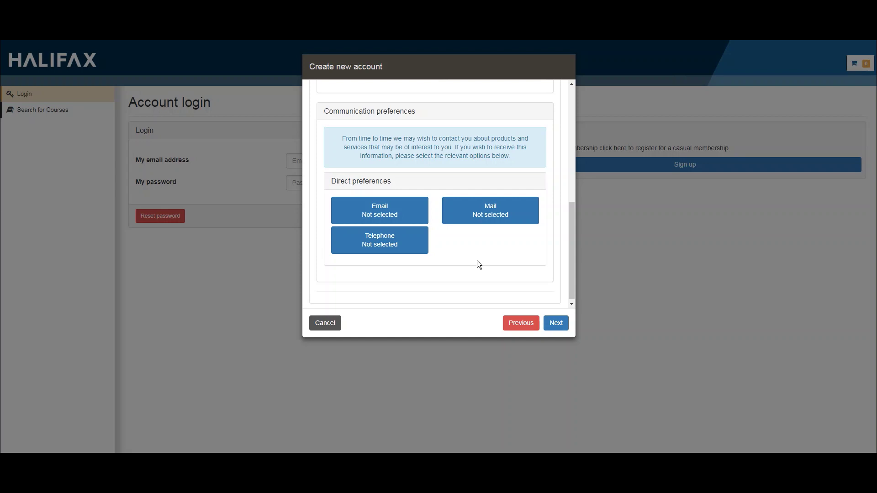
Select Email and Telephone as communication preferences and advance to the medical history step.
left_click(417, 221)
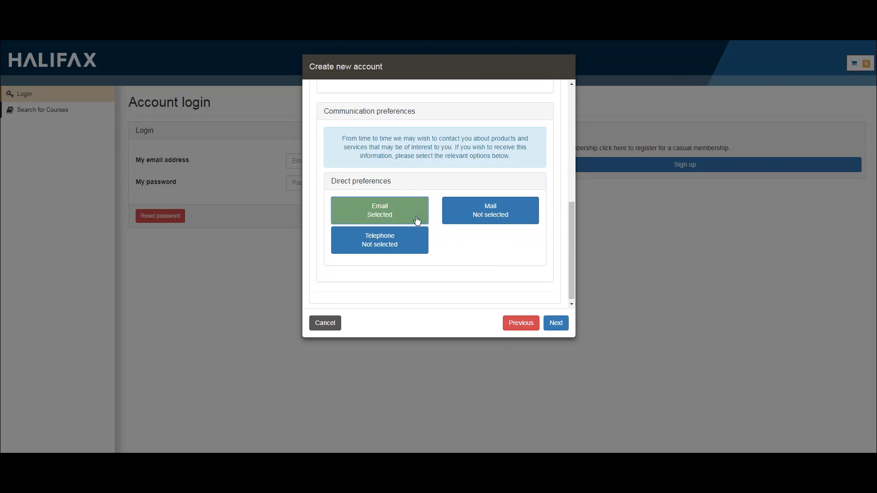
left_click(412, 247)
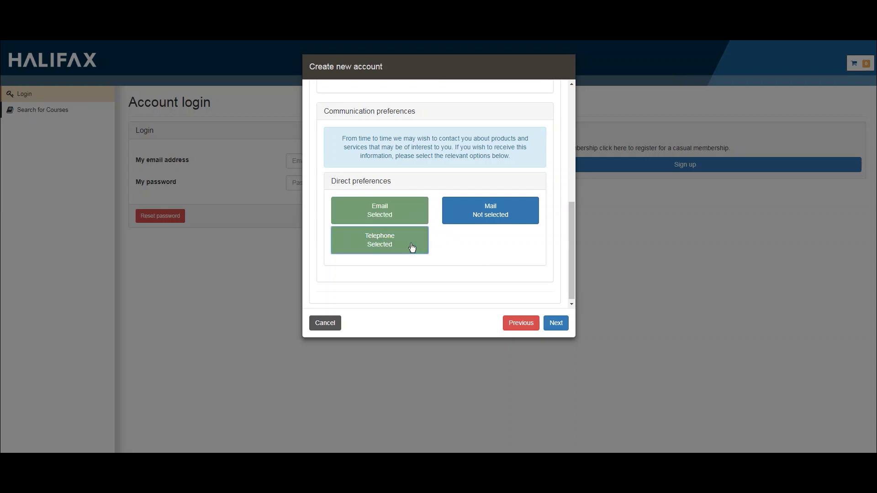
left_click(556, 323)
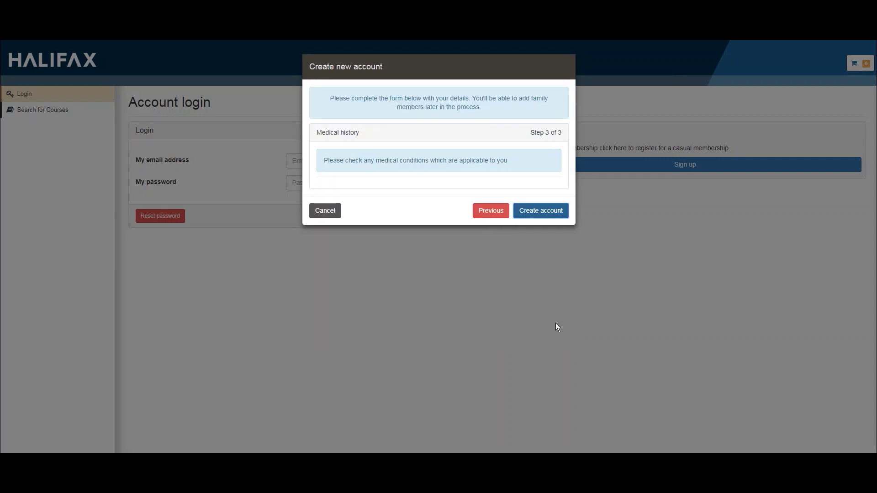
Submit the medical history step to create the account.
left_click(554, 213)
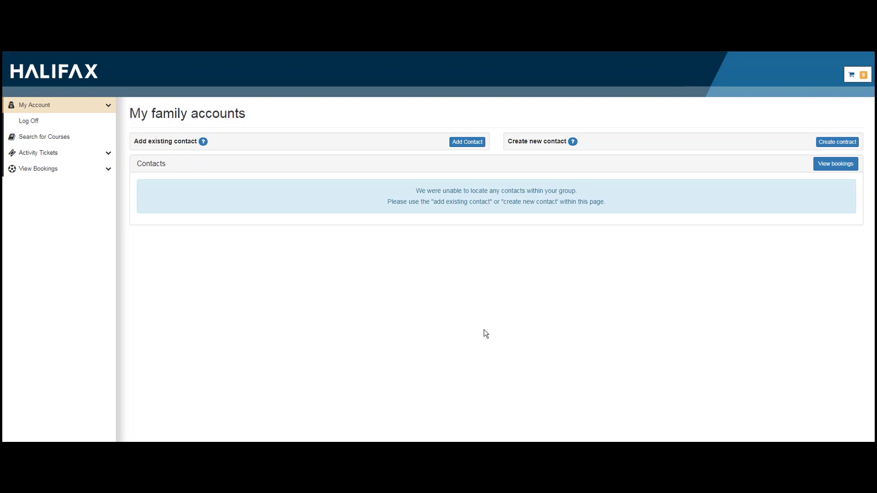
Start a new family contact with home club Capt William Spry, English (US) and title Mr.
left_click(830, 143)
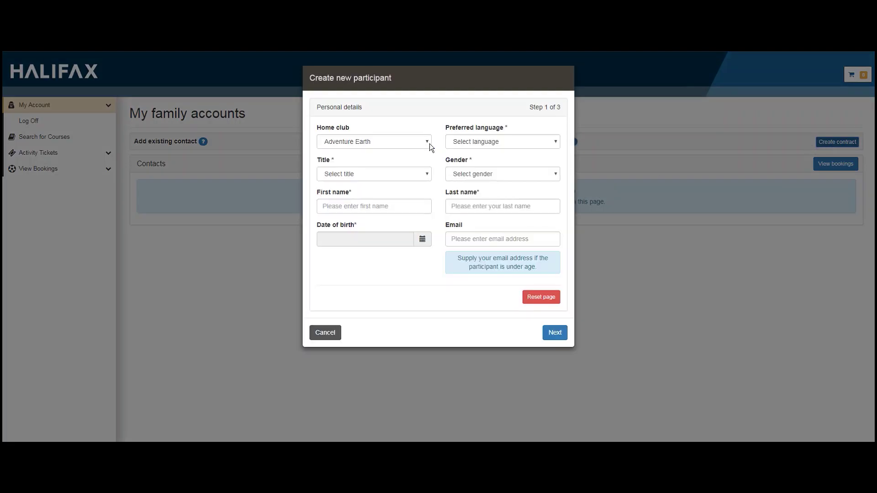
left_click(427, 143)
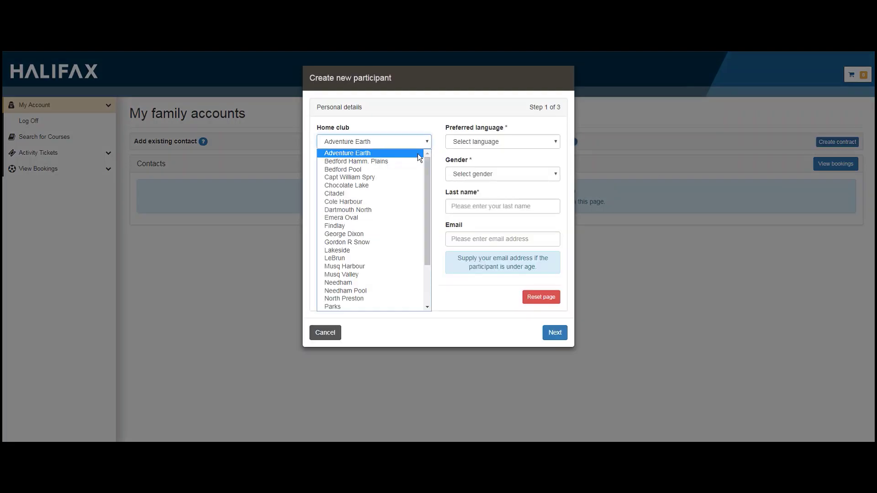
left_click(391, 177)
left_click(476, 145)
left_click(474, 160)
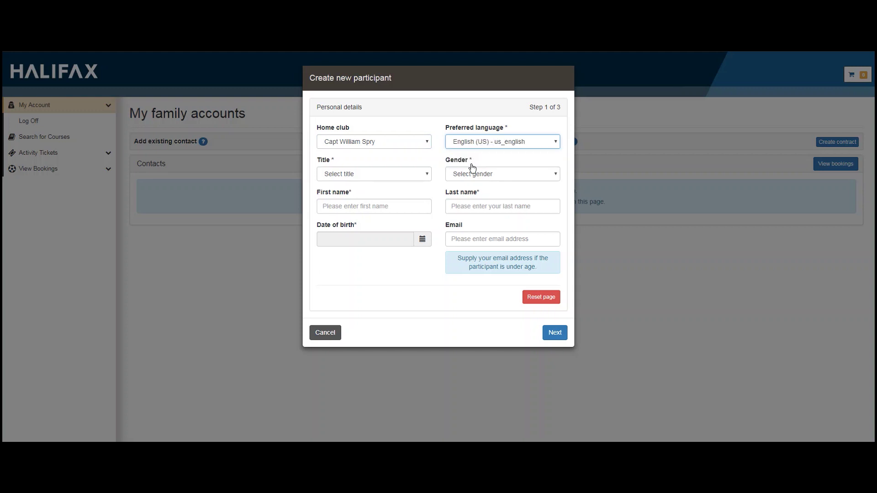
left_click(416, 174)
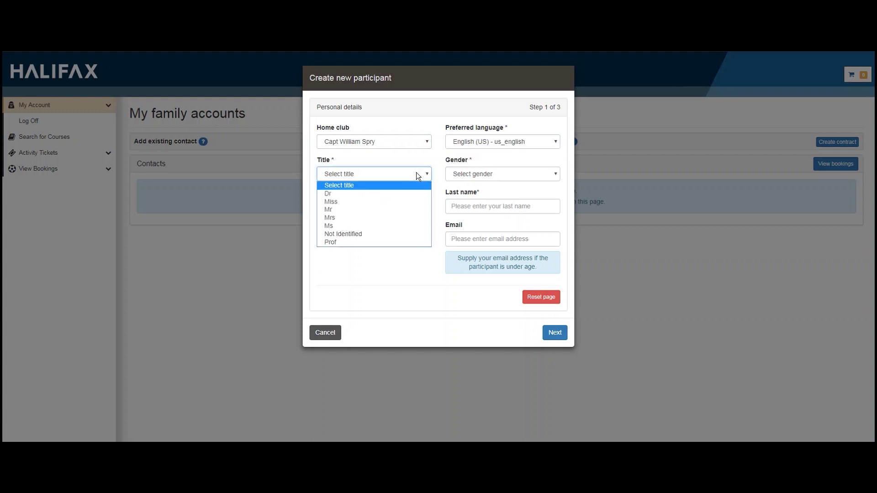
left_click(375, 209)
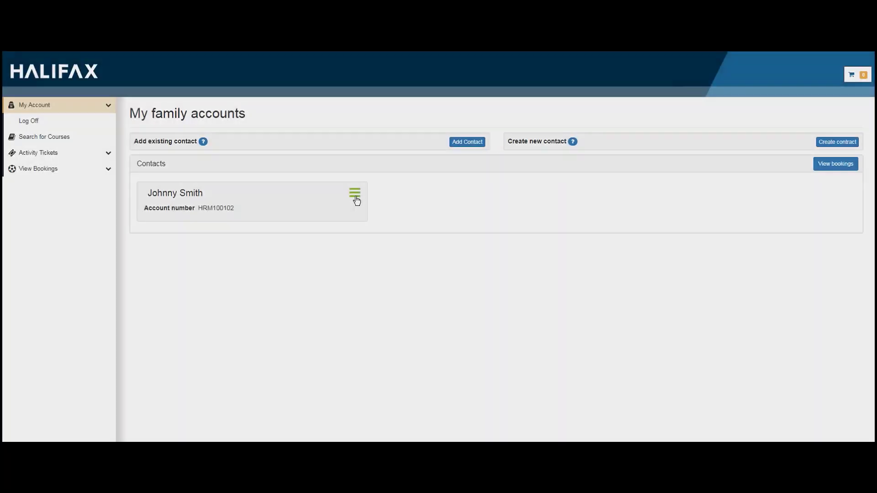